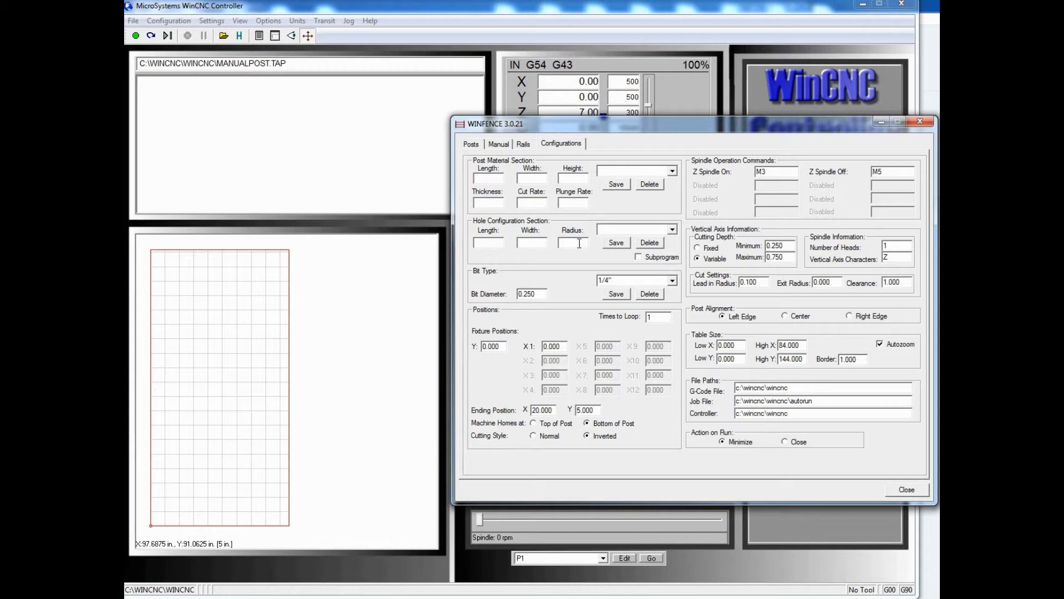
# Save a hole configuration named 2x2x0 with length 2, width 2 and radius 0
pyautogui.click(492, 243)
pyautogui.write('2')
pyautogui.click(533, 241)
pyautogui.write('2')
pyautogui.write('0')
pyautogui.click(604, 232)
pyautogui.write('2x')
pyautogui.click(613, 244)
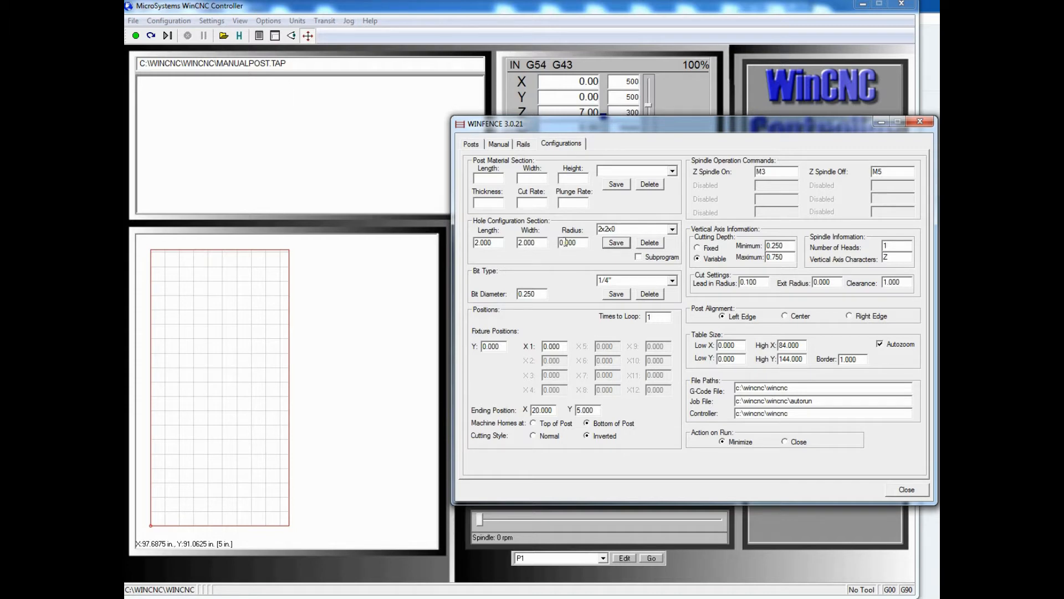
# Save another hole configuration named 2x2x.125 with the radius set to 0.125
pyautogui.moveTo(566, 243); pyautogui.dragTo(580, 242)
pyautogui.write('125')
pyautogui.click(613, 230)
pyautogui.moveTo(613, 230); pyautogui.dragTo(616, 230)
pyautogui.write('.125')
pyautogui.click(617, 245)
# Set the hole radius to 0.25 and save the configuration as 2x2x.25
pyautogui.moveTo(566, 242); pyautogui.dragTo(579, 242)
pyautogui.write('25')
pyautogui.doubleClick(615, 229)
pyautogui.moveTo(614, 229); pyautogui.dragTo(626, 228)
pyautogui.write('25')
pyautogui.click(613, 247)
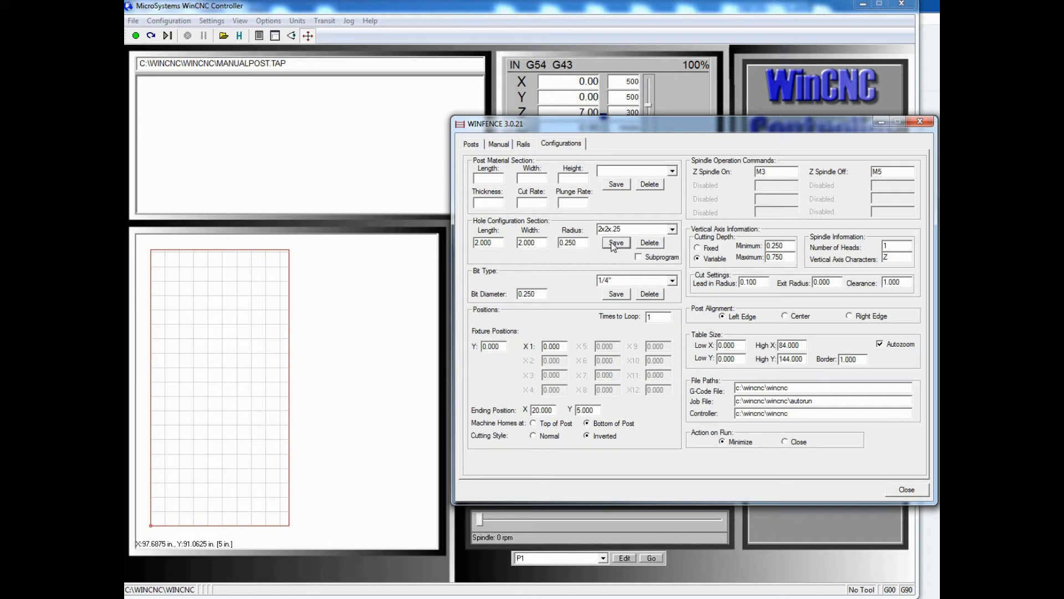
# Set the hole radius to 0.375 and save the configuration as 2x2x.375
pyautogui.click(567, 243)
pyautogui.moveTo(567, 243); pyautogui.dragTo(579, 242)
pyautogui.write('375')
pyautogui.doubleClick(617, 231)
pyautogui.moveTo(612, 230); pyautogui.dragTo(619, 229)
pyautogui.write('3')
pyautogui.click(616, 243)
# Set the hole radius to 0.5 and save the configuration as 2x2x.5
pyautogui.moveTo(567, 243); pyautogui.dragTo(579, 243)
pyautogui.write('5')
pyautogui.click(616, 243)
# Set the hole radius to 0.75 and save the configuration as 2x2x.75
pyautogui.moveTo(567, 244); pyautogui.dragTo(577, 244)
pyautogui.write('75')
pyautogui.doubleClick(615, 230)
pyautogui.click(613, 230)
pyautogui.write('7')
pyautogui.click(615, 243)
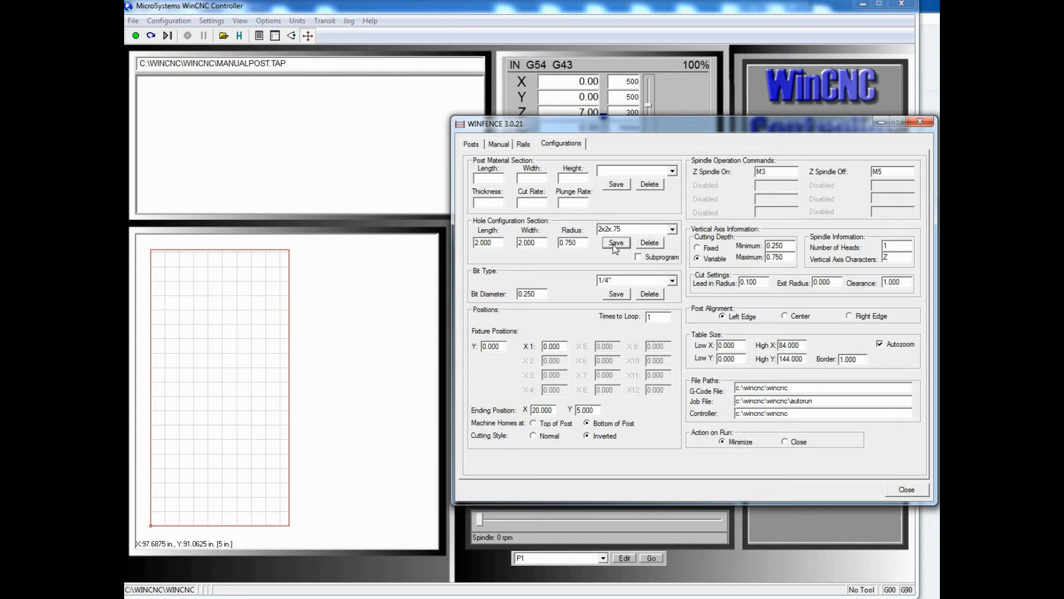
# Set the hole radius to 1 and save the configuration as 2x2x1
pyautogui.click(578, 244)
pyautogui.moveTo(578, 244); pyautogui.dragTo(559, 244)
pyautogui.write('1')
pyautogui.click(623, 229)
pyautogui.moveTo(612, 229); pyautogui.dragTo(627, 229)
pyautogui.press('BackSpace')
pyautogui.write('1')
pyautogui.click(617, 246)
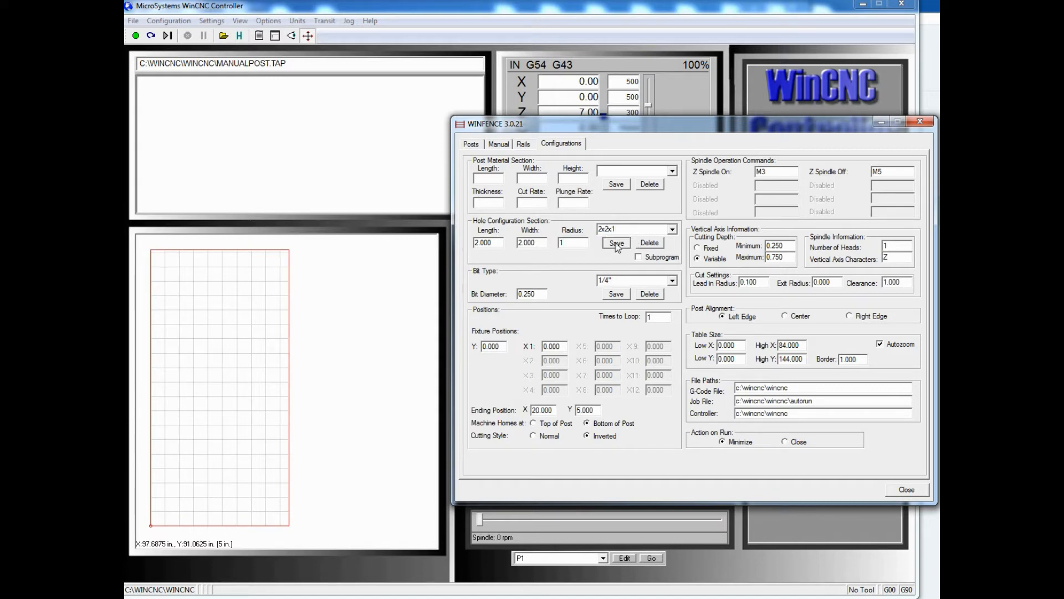
# Start a manual post layout using the 40x4x4 post material
pyautogui.click(499, 146)
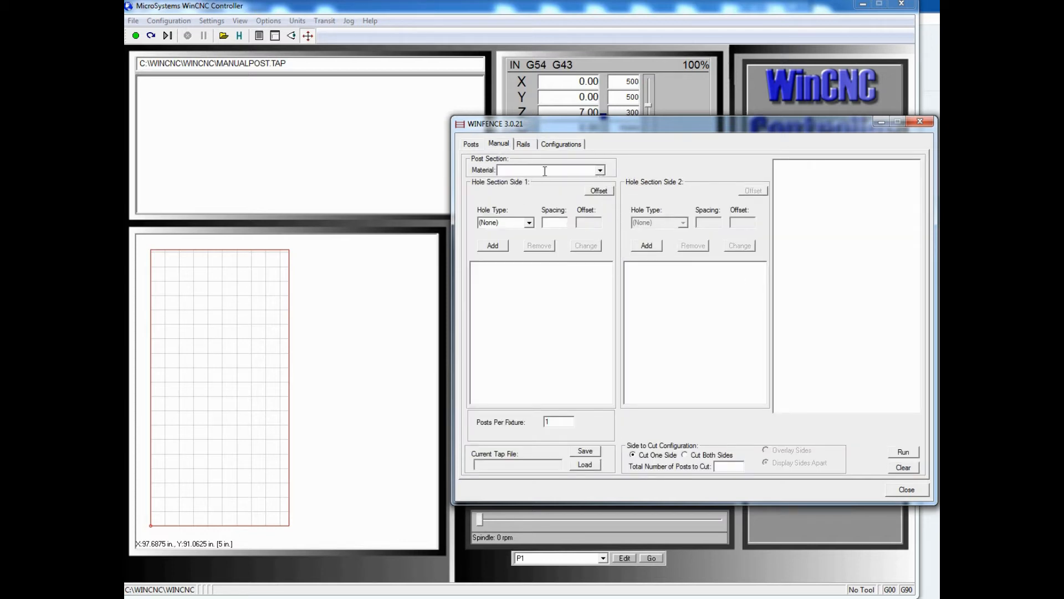
pyautogui.click(603, 173)
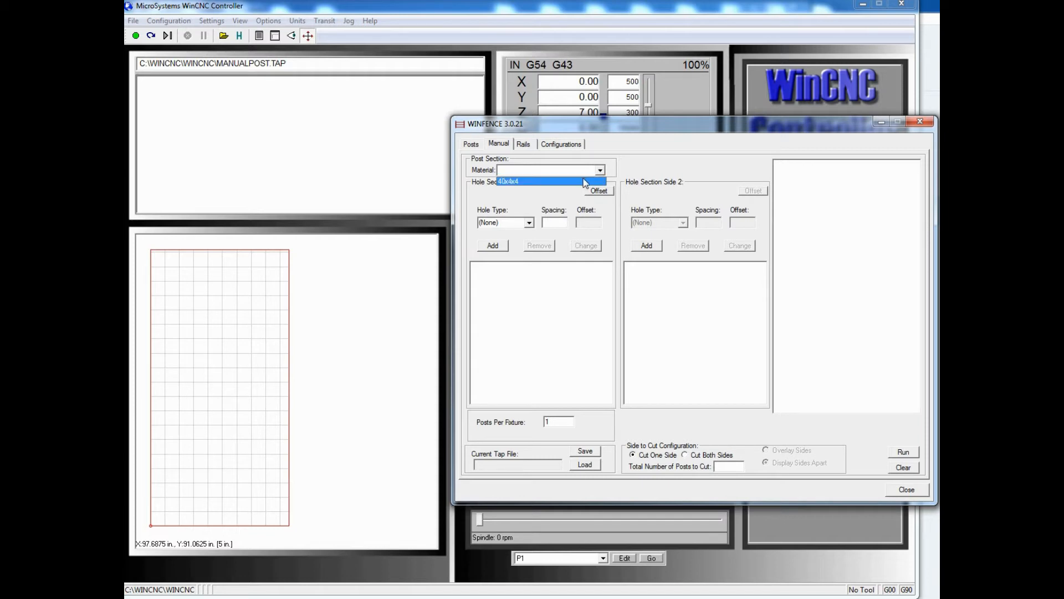
pyautogui.click(580, 182)
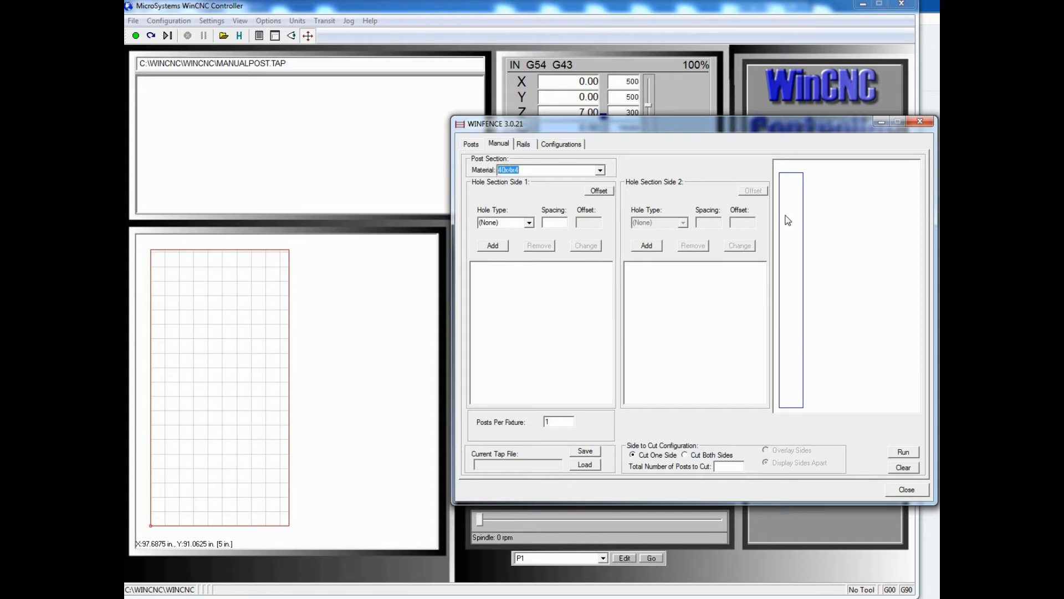
# Add a 2x2x0 hole with a spacing of 2 to side 1 of the post
pyautogui.click(529, 222)
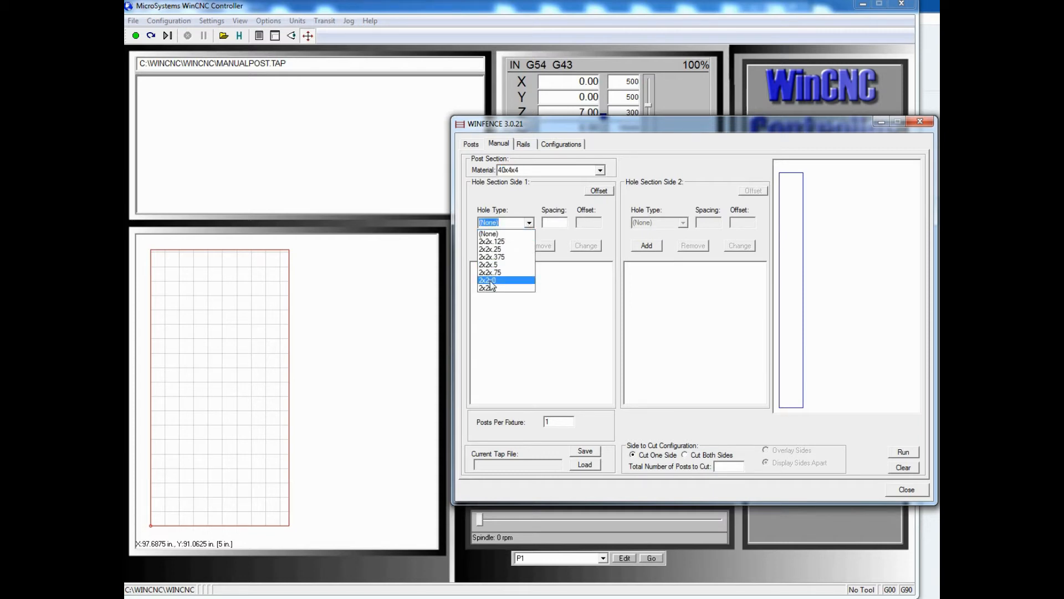
pyautogui.click(489, 281)
pyautogui.click(553, 222)
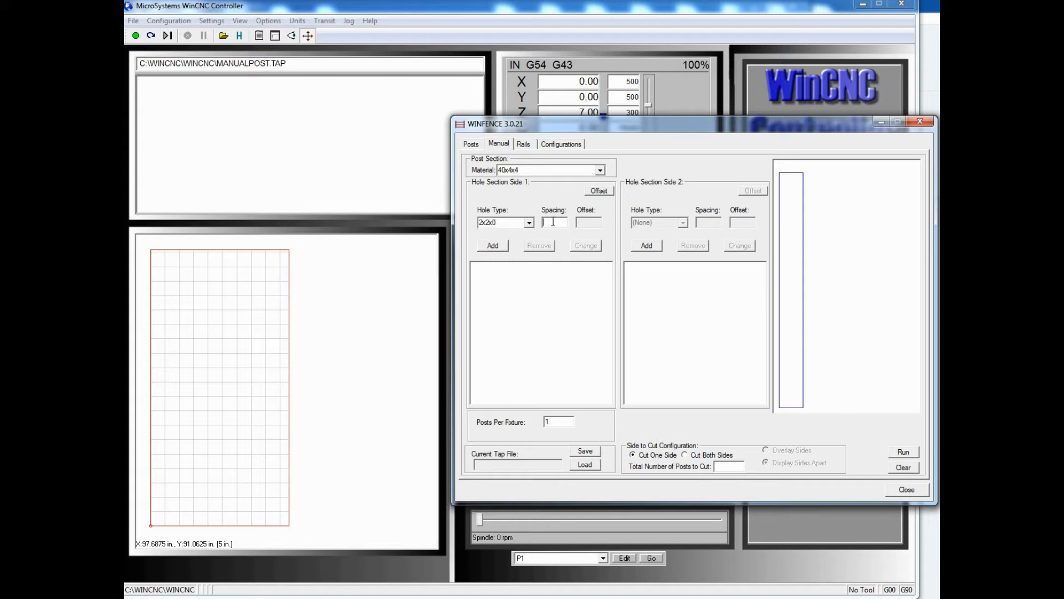
pyautogui.write('2')
pyautogui.click(492, 245)
# Add a 2x2x.125 hole and a 2x2x.25 hole to side 1, keeping the spacing of 2
pyautogui.click(530, 223)
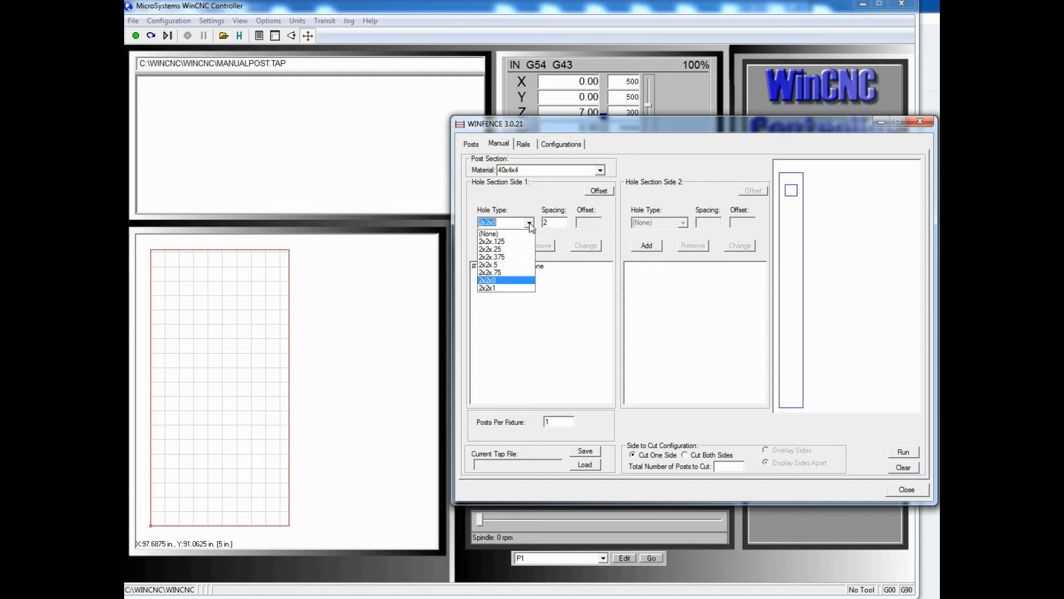
pyautogui.click(513, 243)
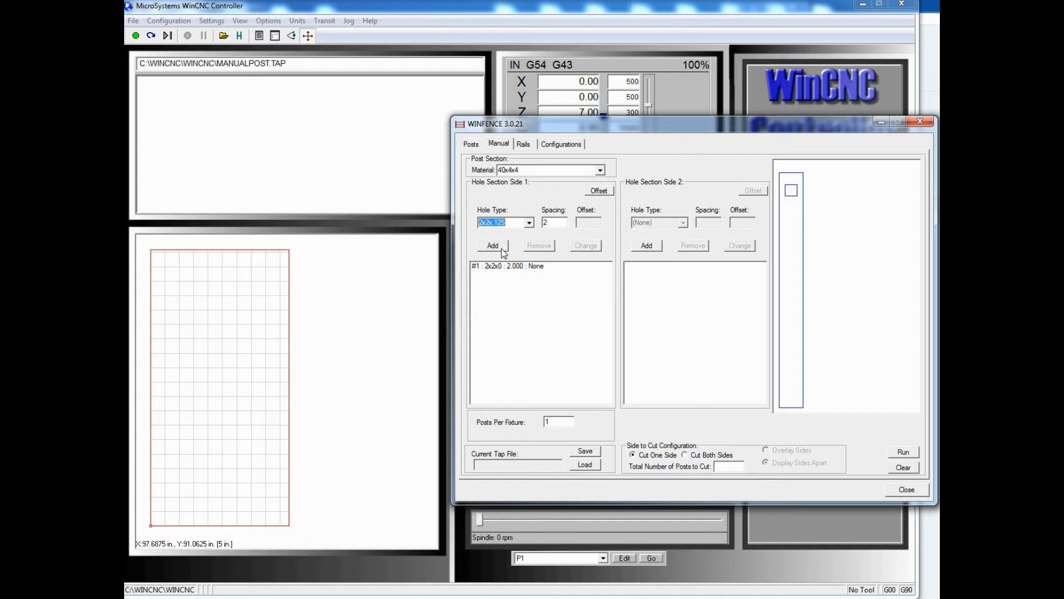
pyautogui.click(493, 245)
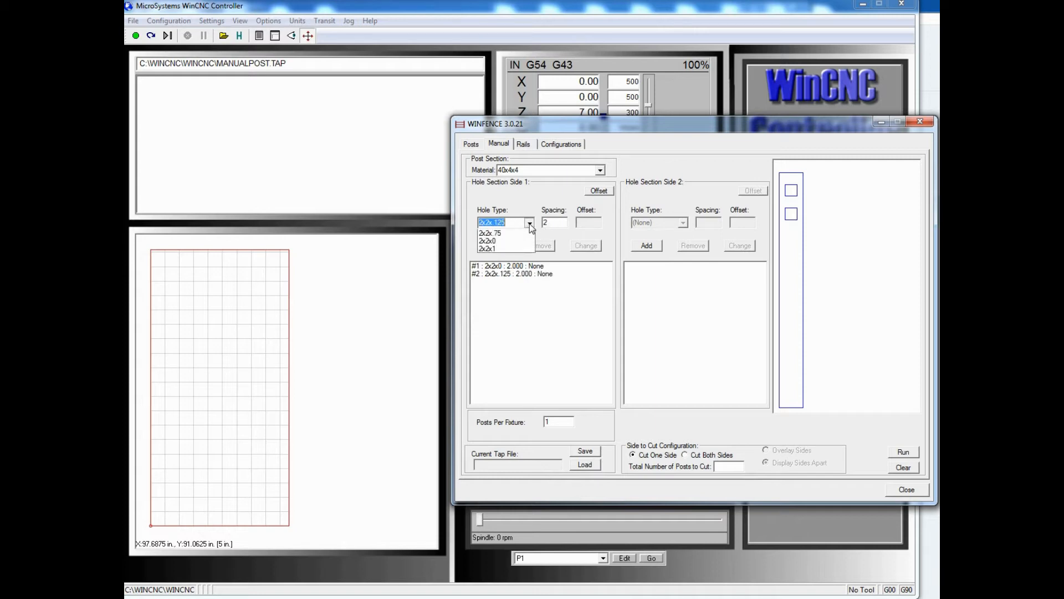
pyautogui.click(529, 223)
pyautogui.click(505, 249)
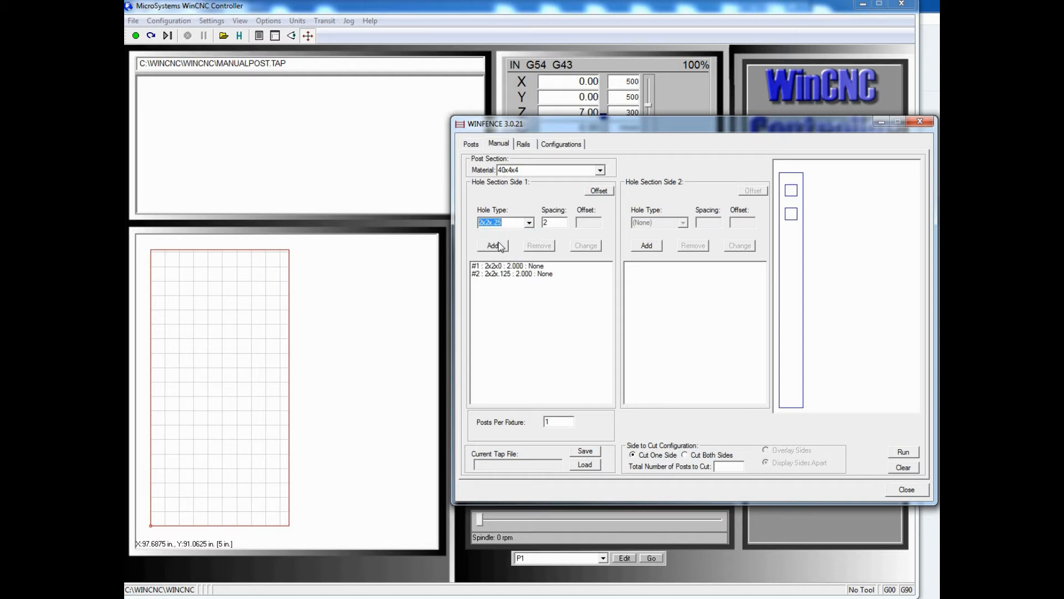
pyautogui.click(495, 246)
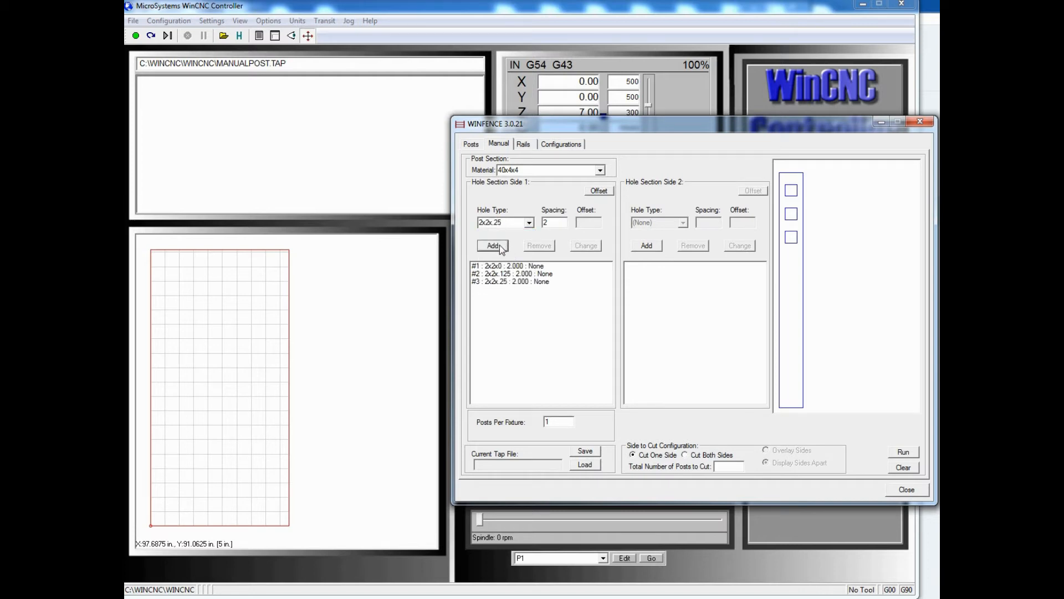
# Add a 2x2x.375 hole and a 2x2x.5 hole to side 1 with the same spacing of 2
pyautogui.click(529, 223)
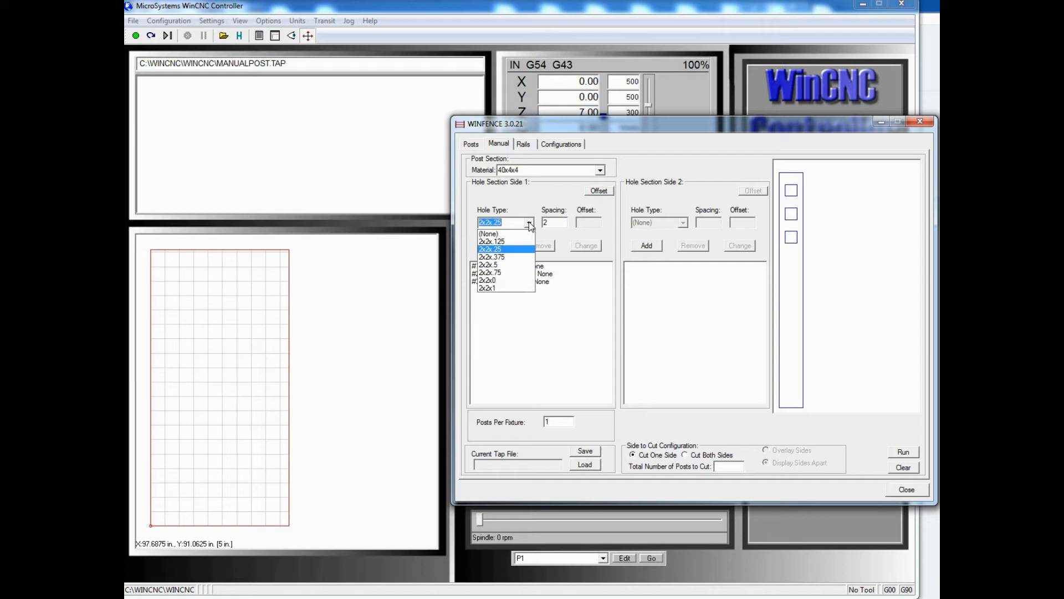
pyautogui.click(505, 258)
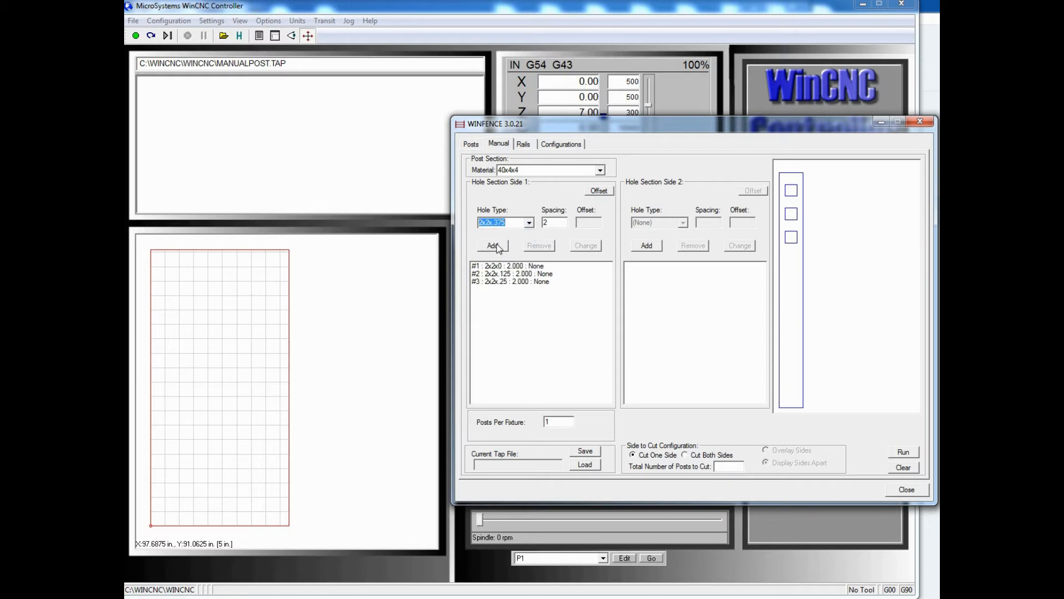
pyautogui.click(496, 246)
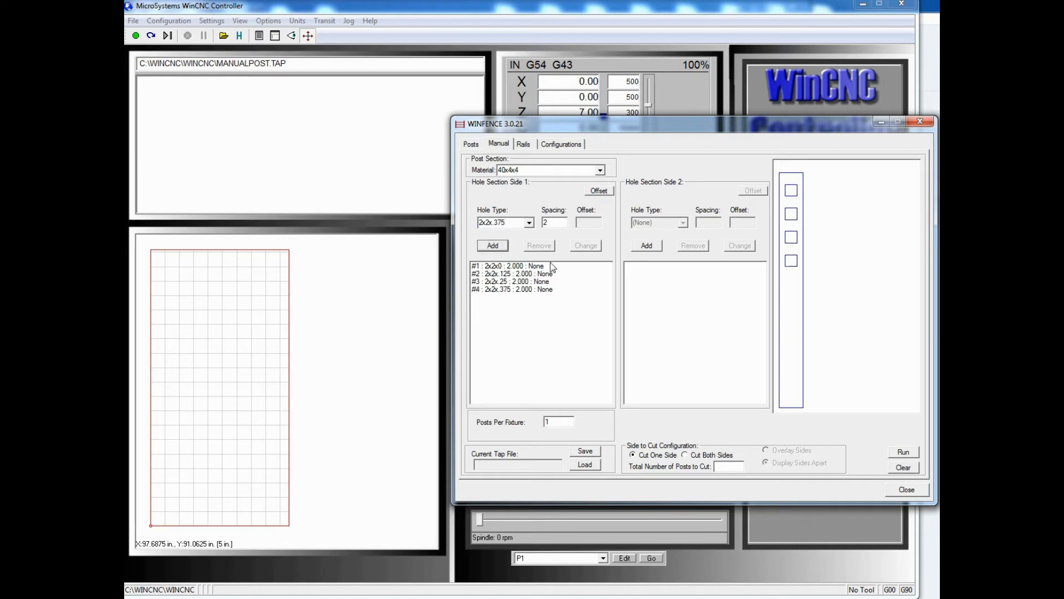
pyautogui.click(529, 223)
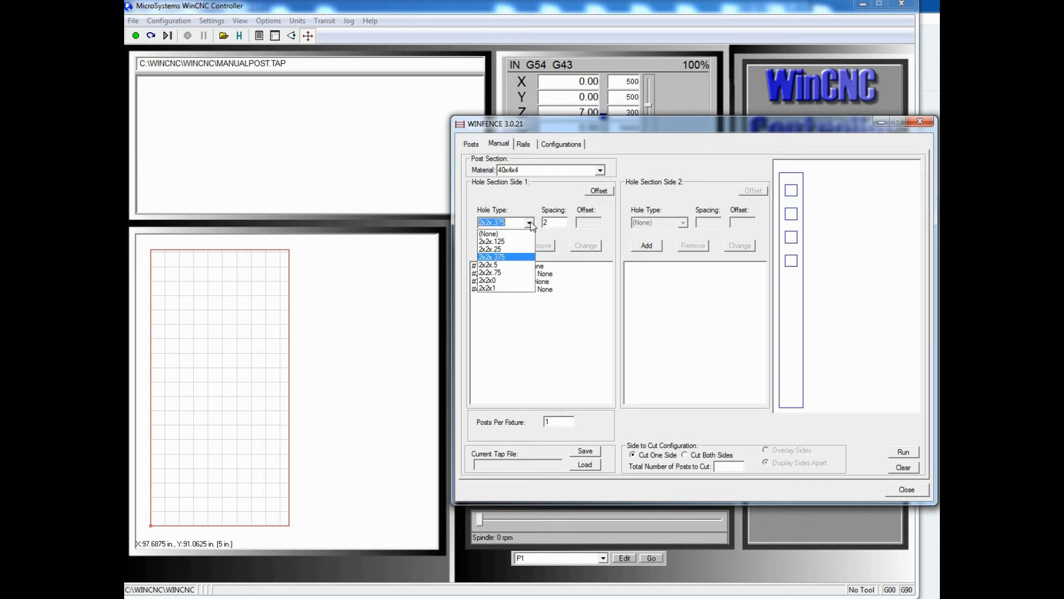
pyautogui.click(497, 268)
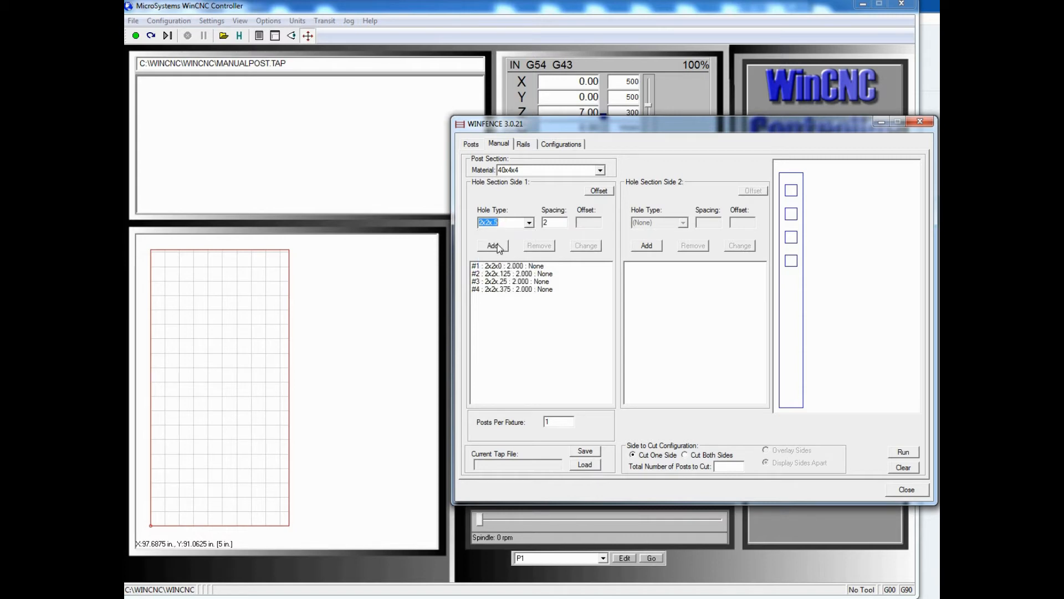
pyautogui.click(501, 246)
# Add a 2x2x.75 hole and a 2x2x1 hole to side 1 with the same spacing of 2
pyautogui.click(530, 223)
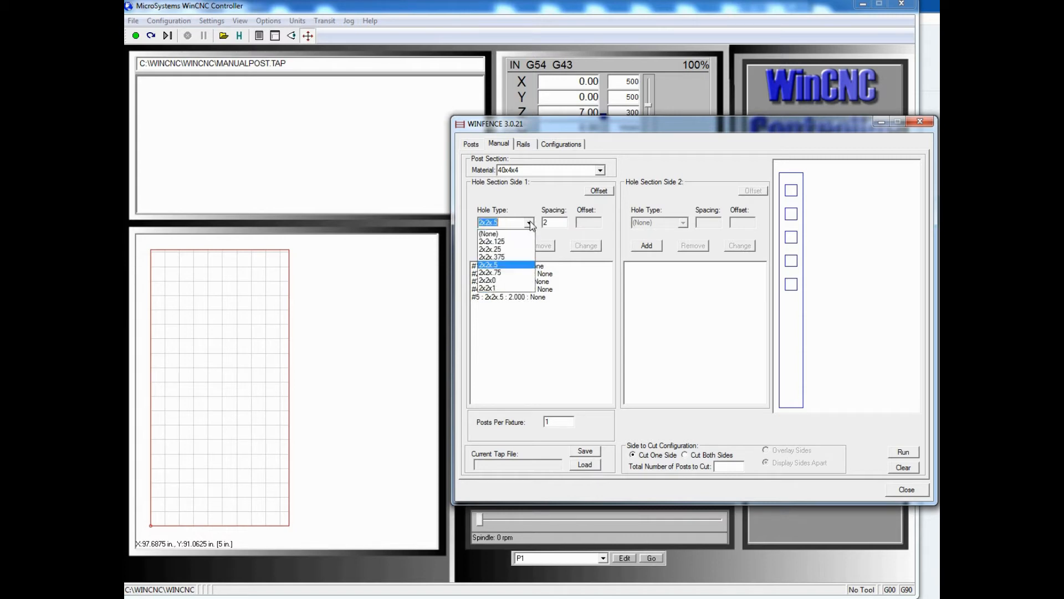
pyautogui.click(492, 273)
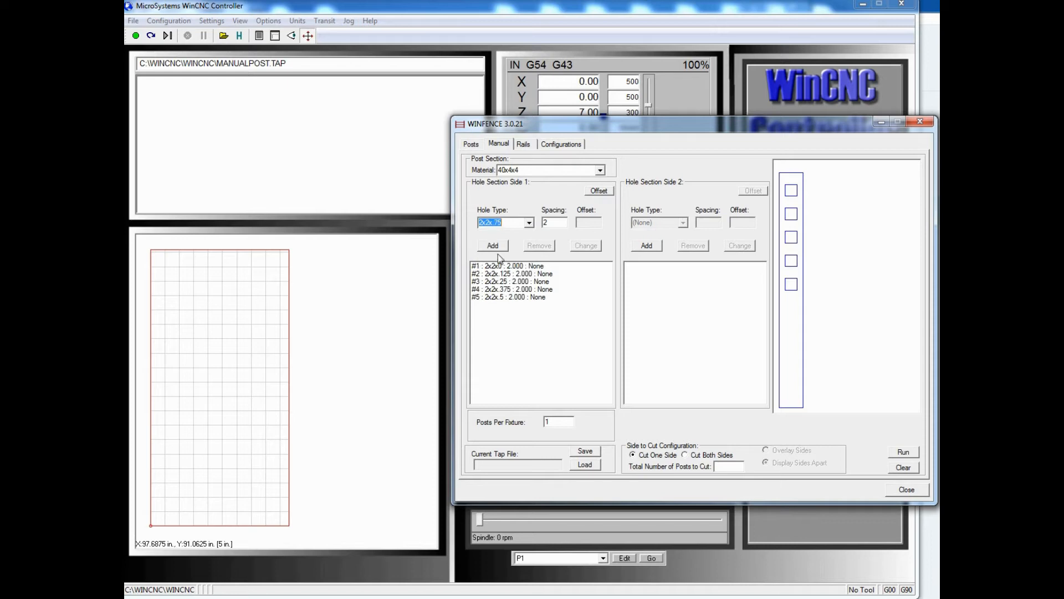
pyautogui.click(497, 244)
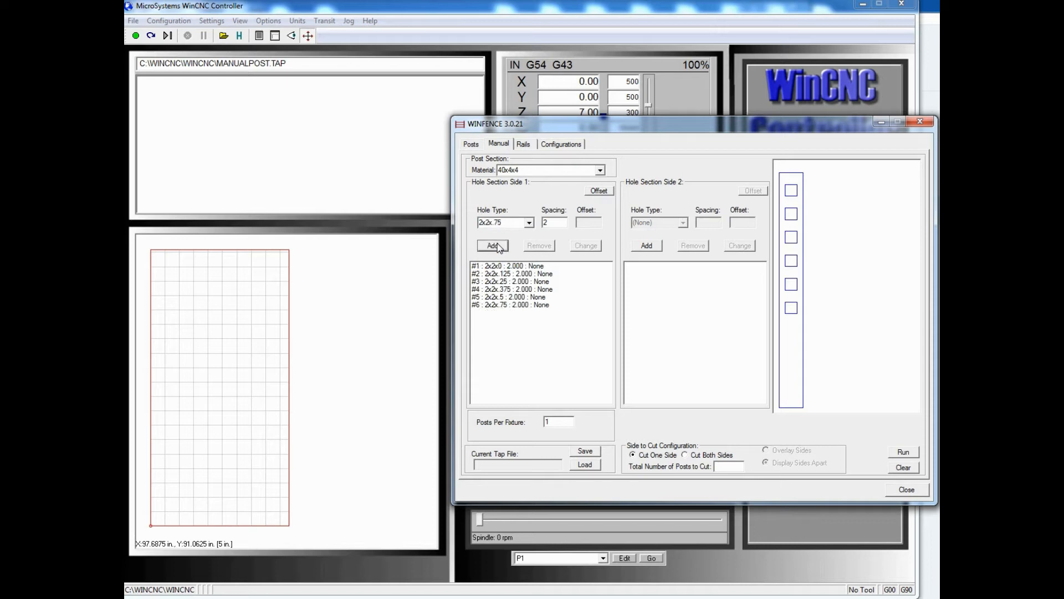
pyautogui.click(530, 222)
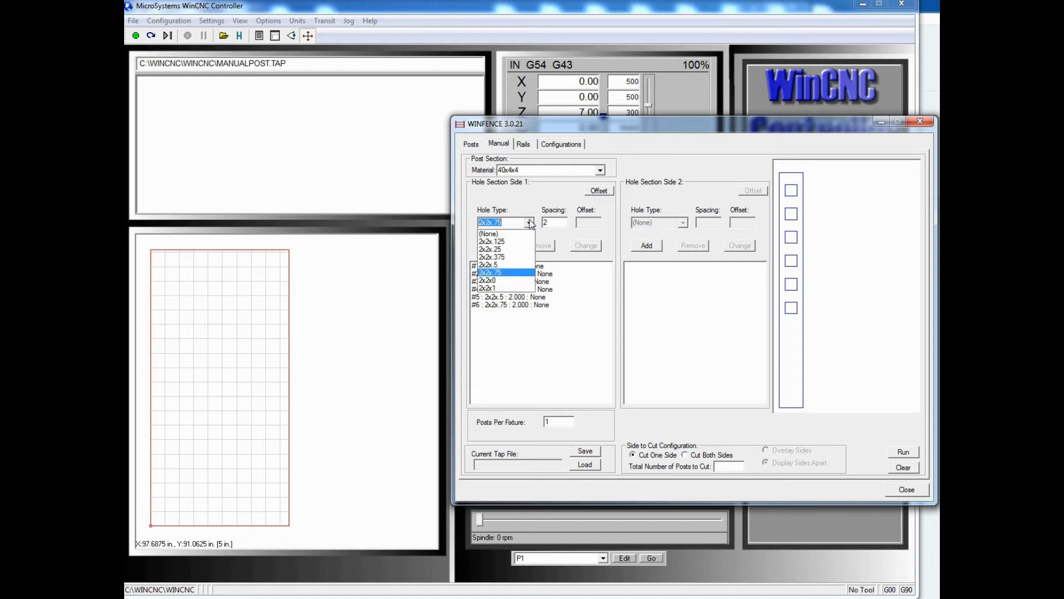
pyautogui.click(492, 288)
pyautogui.click(493, 246)
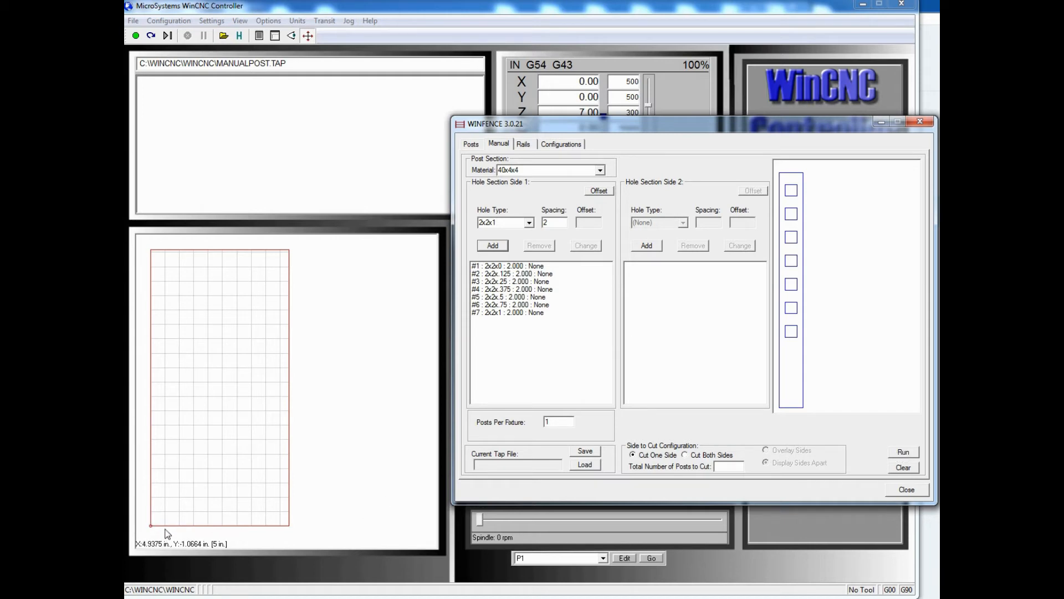
# Run the manual post layout and preview the MANUALPOST.TAP toolpath in the WinCNC controller
pyautogui.click(903, 452)
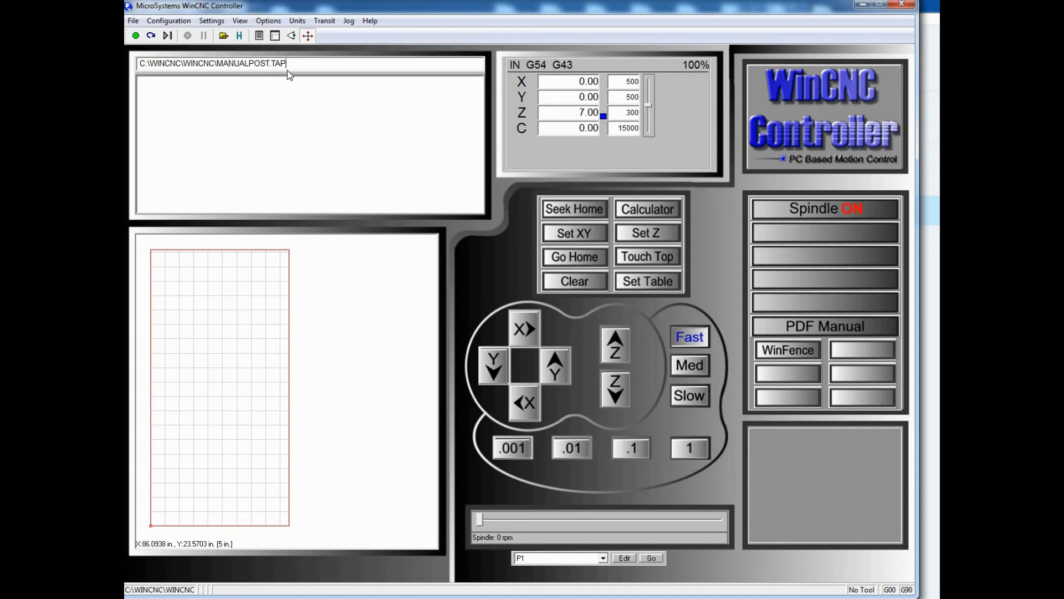
pyautogui.click(293, 38)
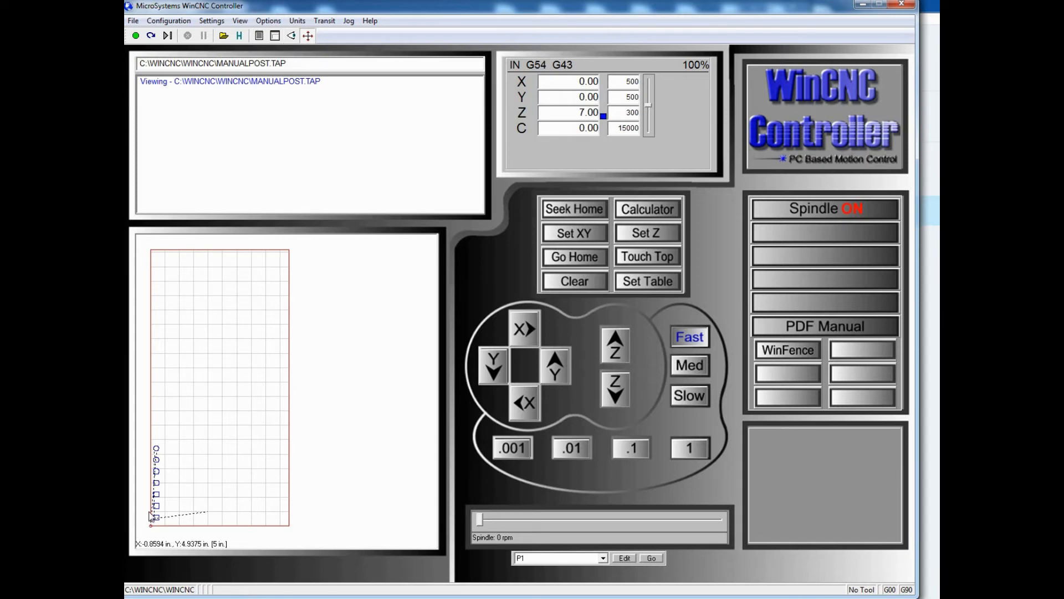
# Examine the corner radius and lead-in of each hole in the toolpath preview, working upward from the lowest hole
pyautogui.scroll(3, 151, 517)
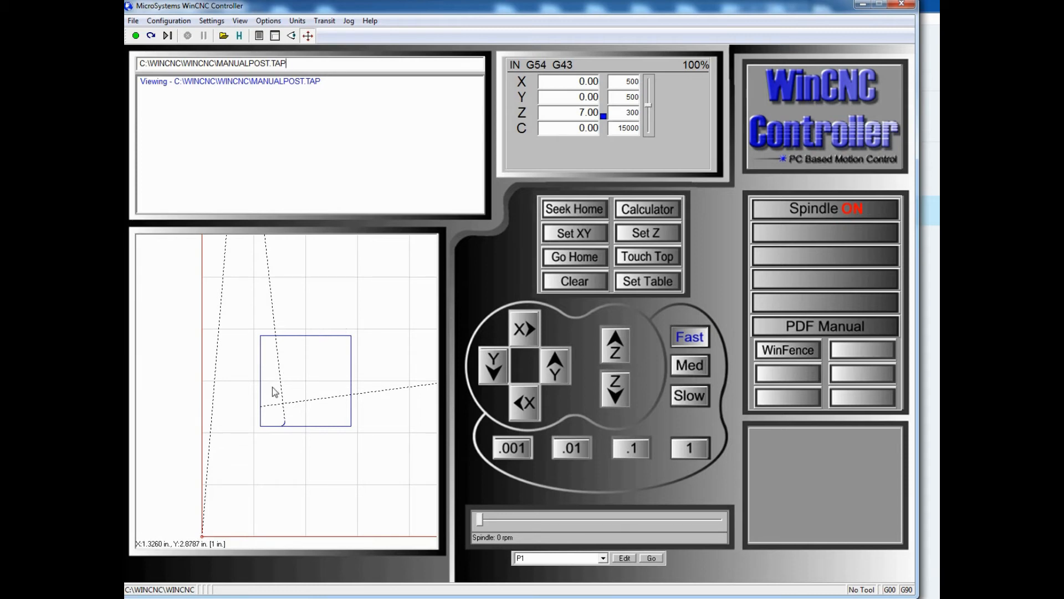
pyautogui.scroll(-5, 307, 377)
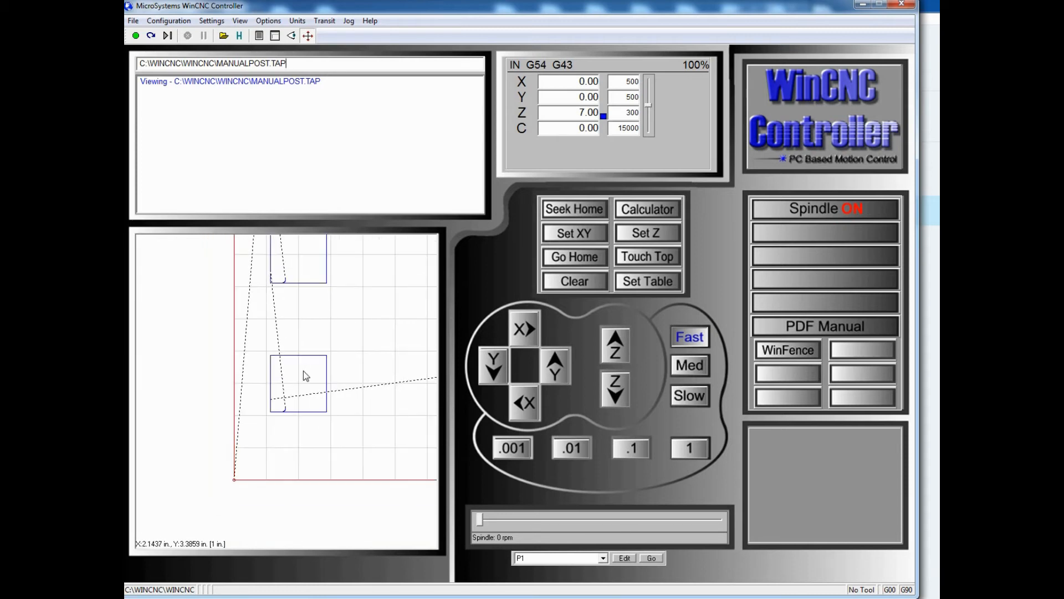
pyautogui.scroll(-2, 306, 376)
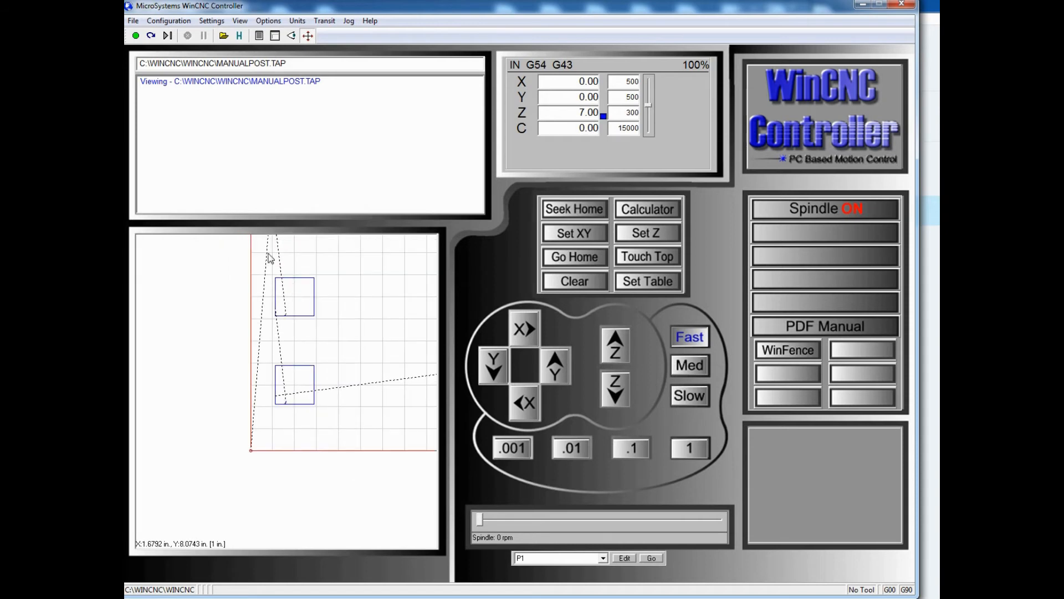
pyautogui.moveTo(256, 248); pyautogui.dragTo(334, 327)
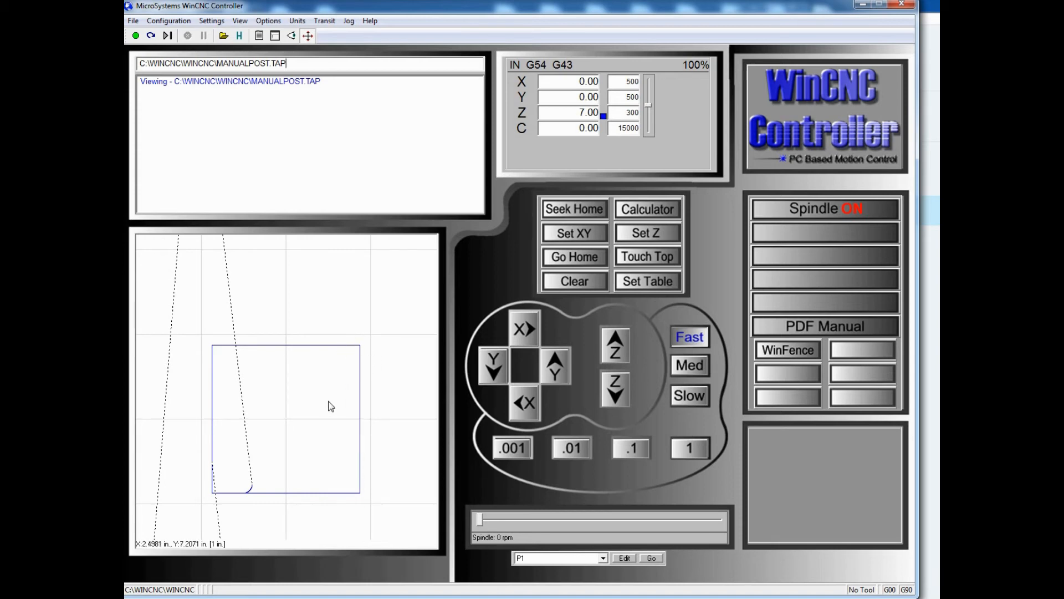
pyautogui.scroll(-3, 329, 407)
pyautogui.scroll(-3, 329, 406)
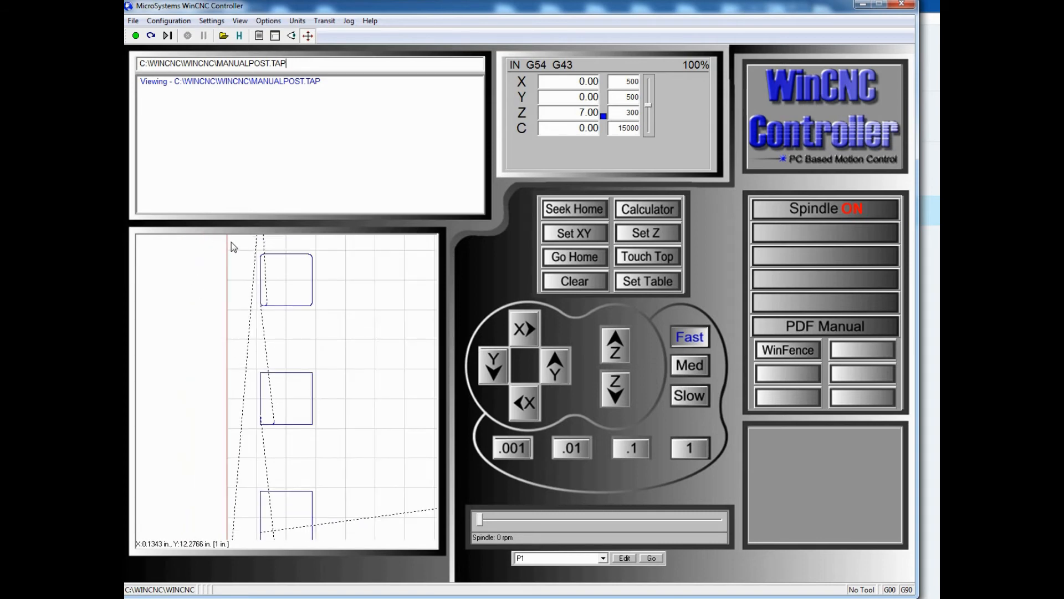
pyautogui.moveTo(231, 242); pyautogui.dragTo(325, 317)
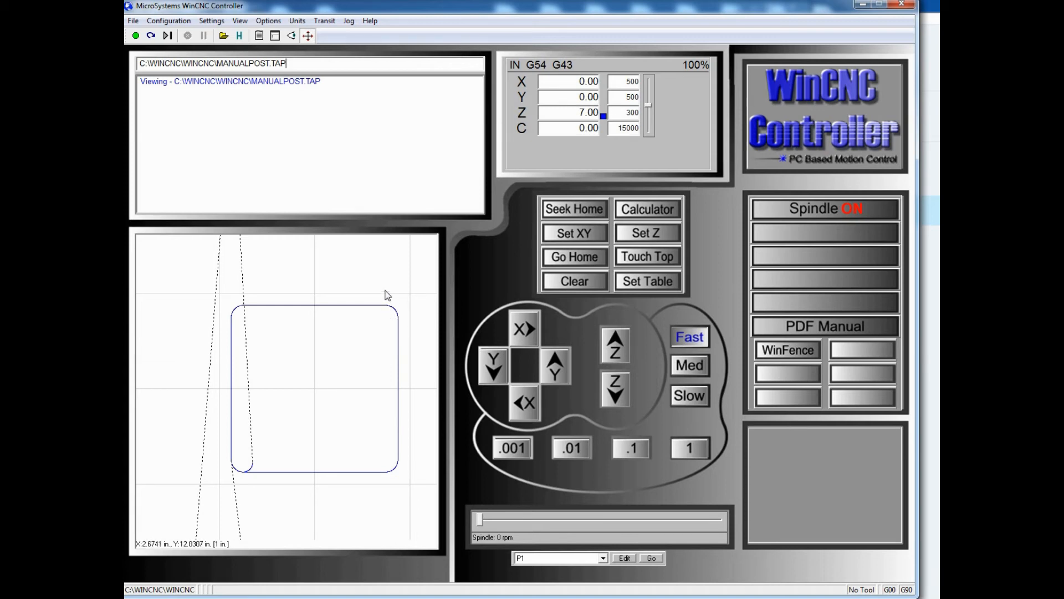
pyautogui.scroll(-5, 311, 336)
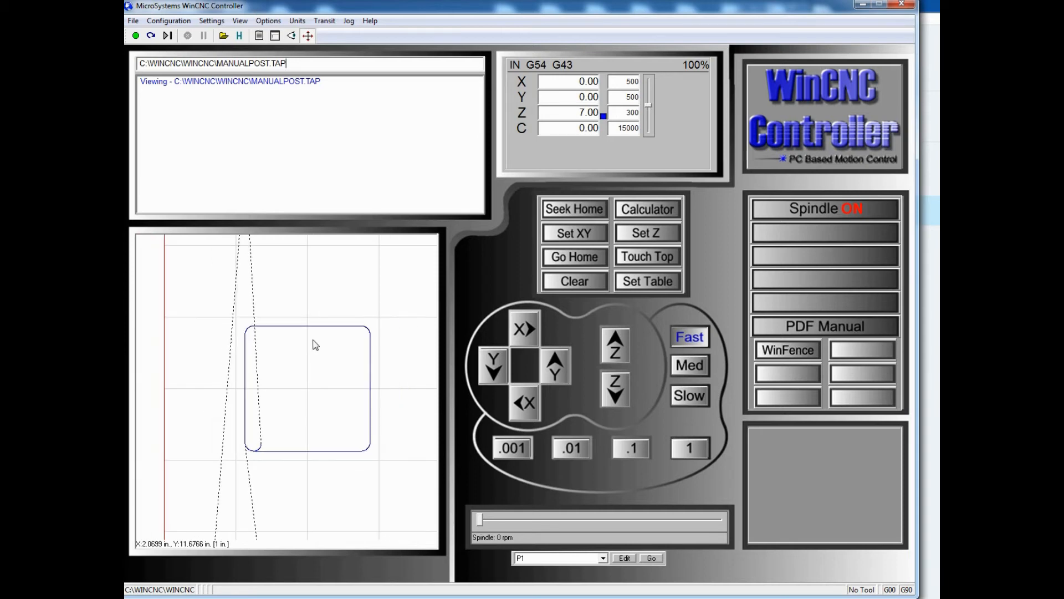
pyautogui.scroll(-3, 308, 341)
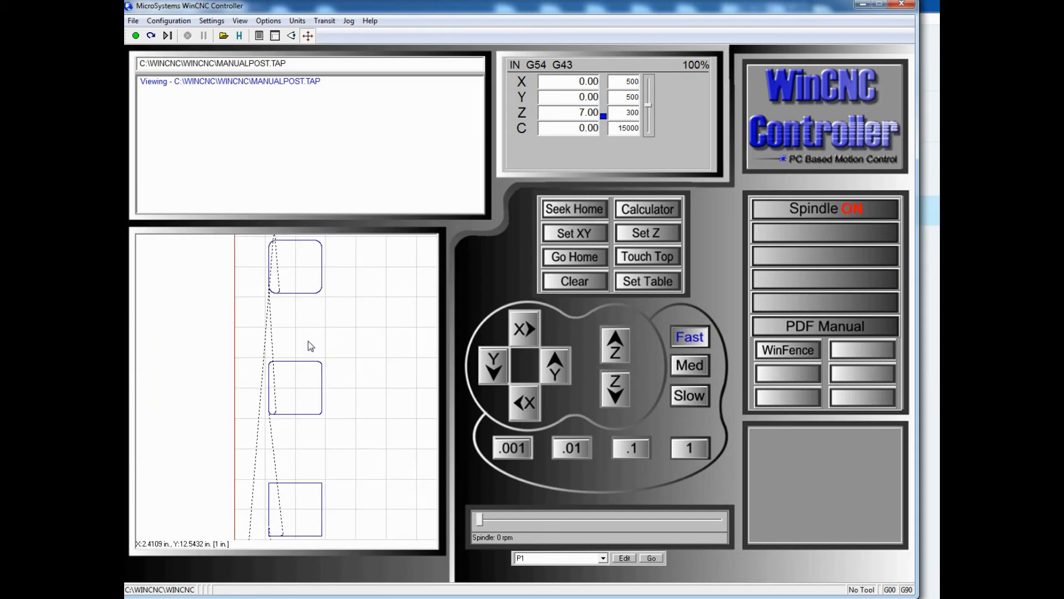
pyautogui.moveTo(254, 249); pyautogui.dragTo(333, 317)
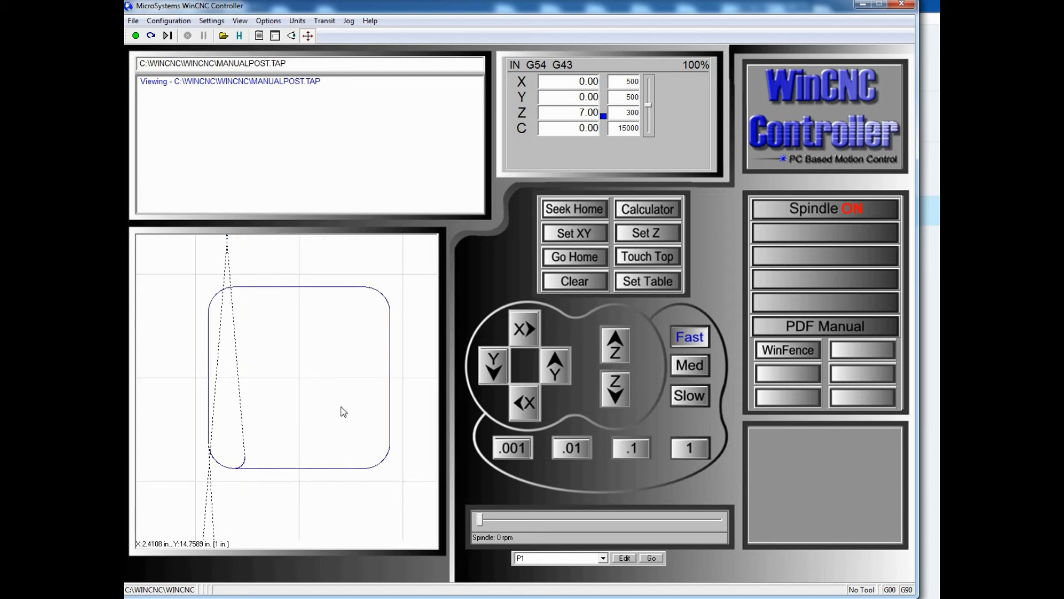
pyautogui.scroll(-3, 341, 407)
pyautogui.scroll(-3, 324, 434)
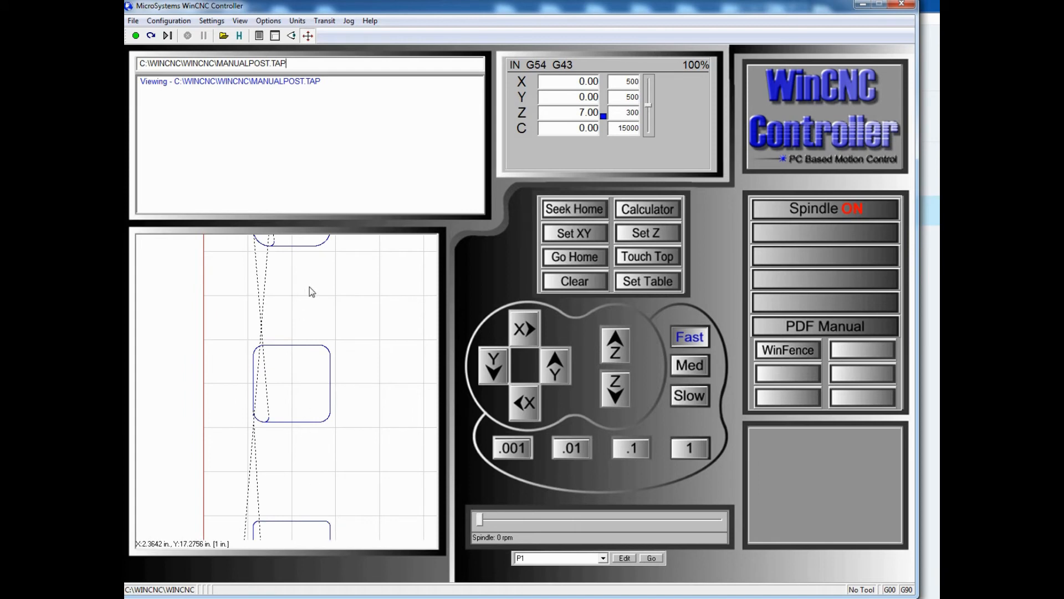
pyautogui.scroll(-3, 298, 271)
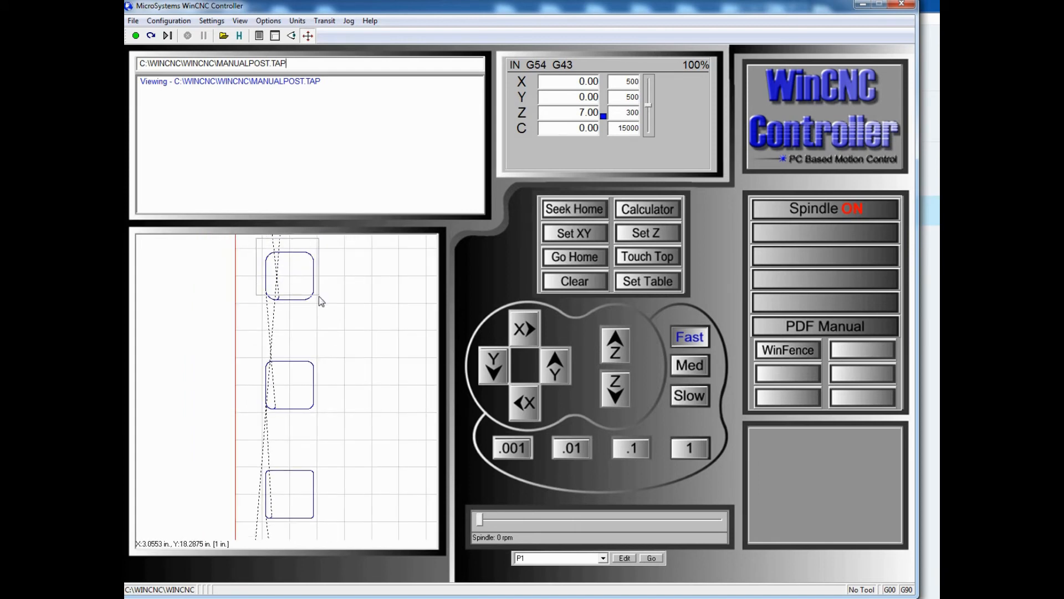
pyautogui.scroll(5, 330, 302)
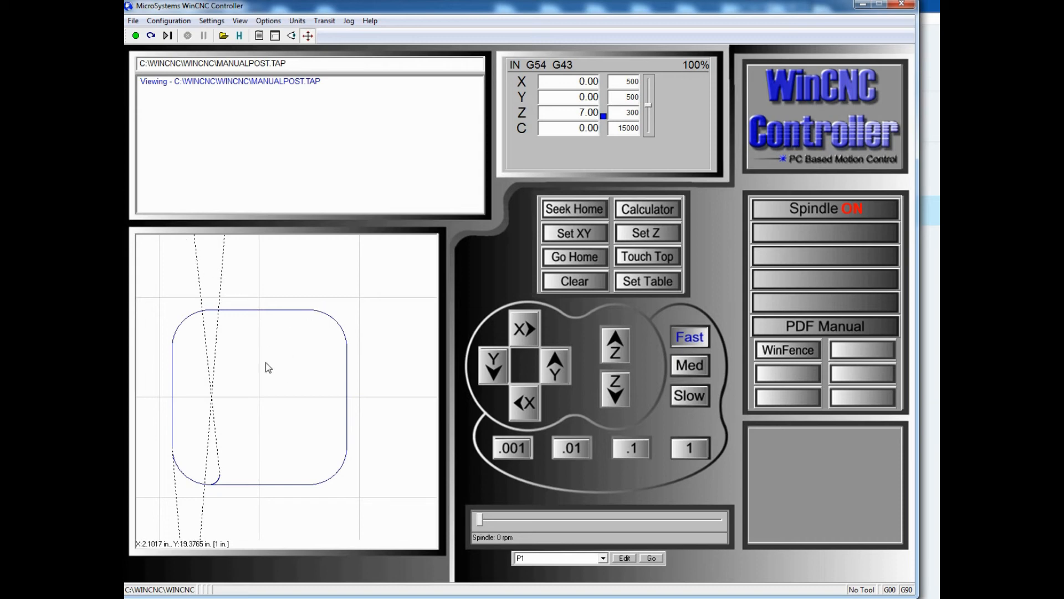
# Examine the corner radius and lead-in of the 2x2x.75 hole and the 2x2x1 hole in the toolpath preview
pyautogui.scroll(-2, 268, 368)
pyautogui.scroll(-4, 253, 367)
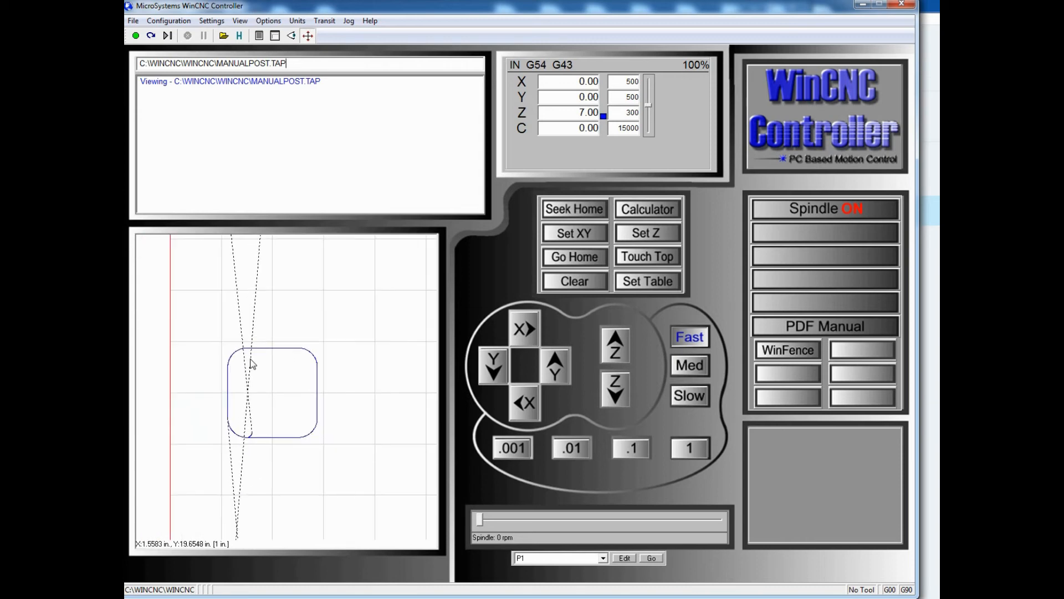
pyautogui.scroll(-2, 240, 273)
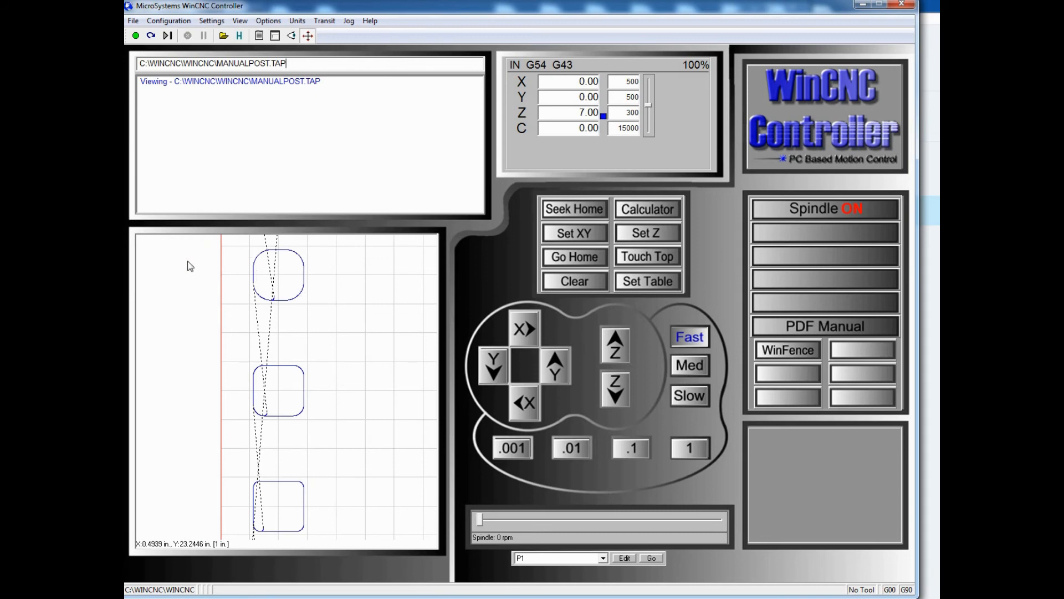
pyautogui.moveTo(239, 246); pyautogui.dragTo(317, 307)
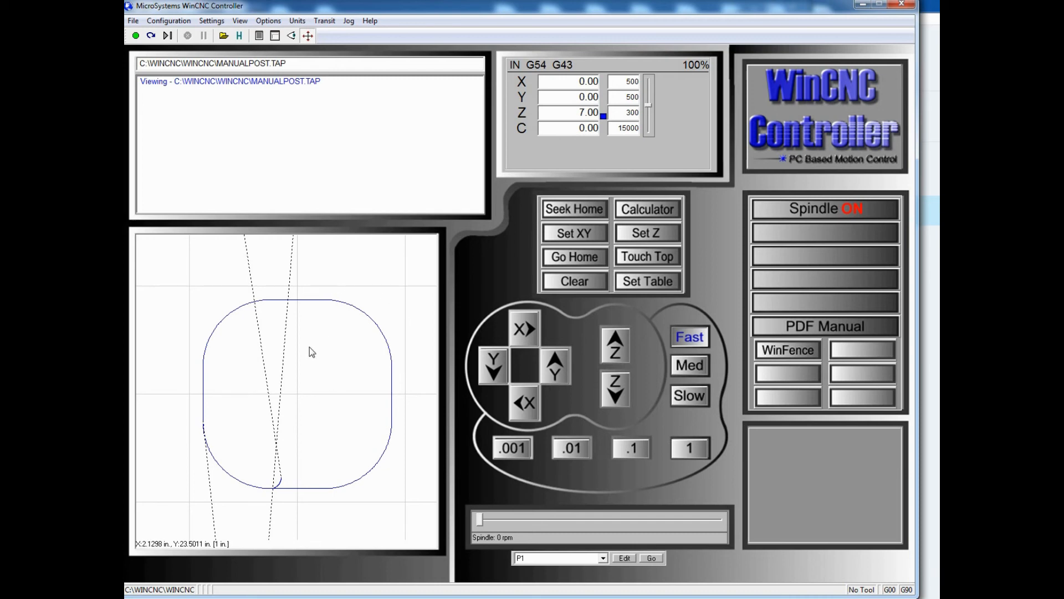
pyautogui.scroll(-3, 306, 361)
pyautogui.scroll(-3, 304, 360)
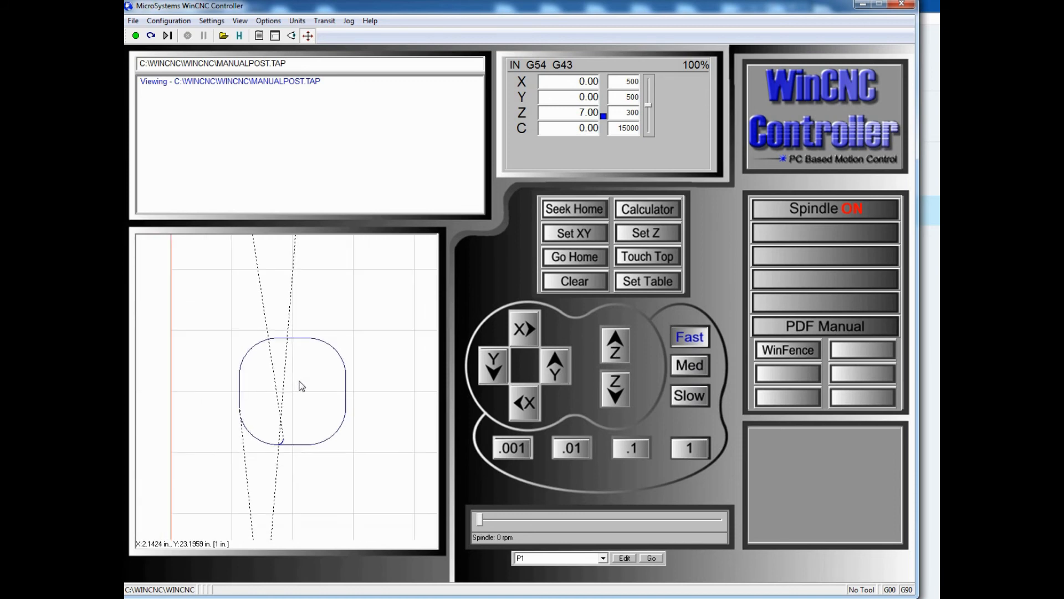
pyautogui.scroll(-4, 294, 378)
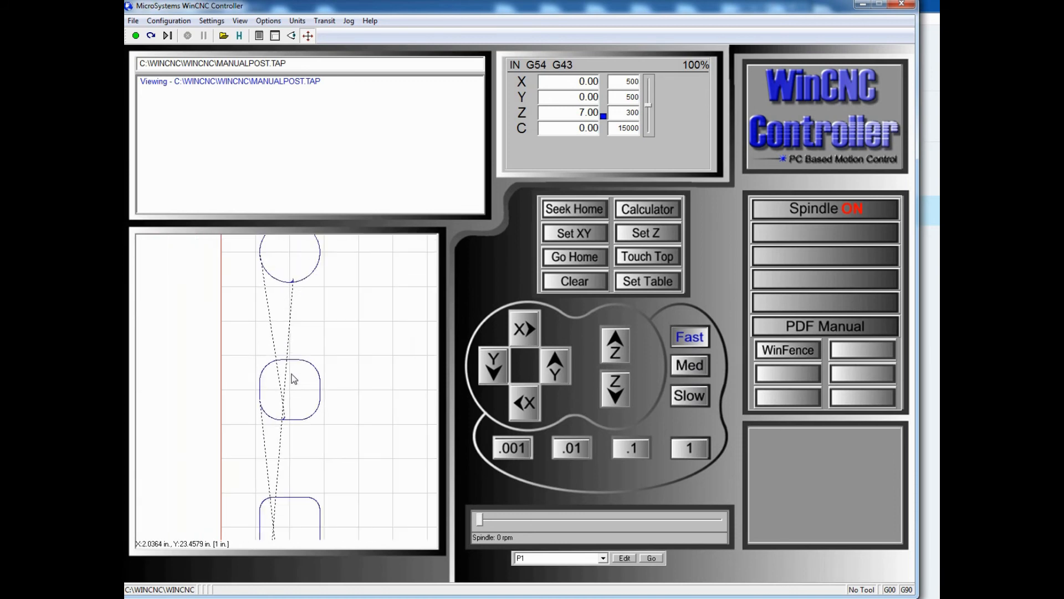
pyautogui.scroll(-1, 294, 378)
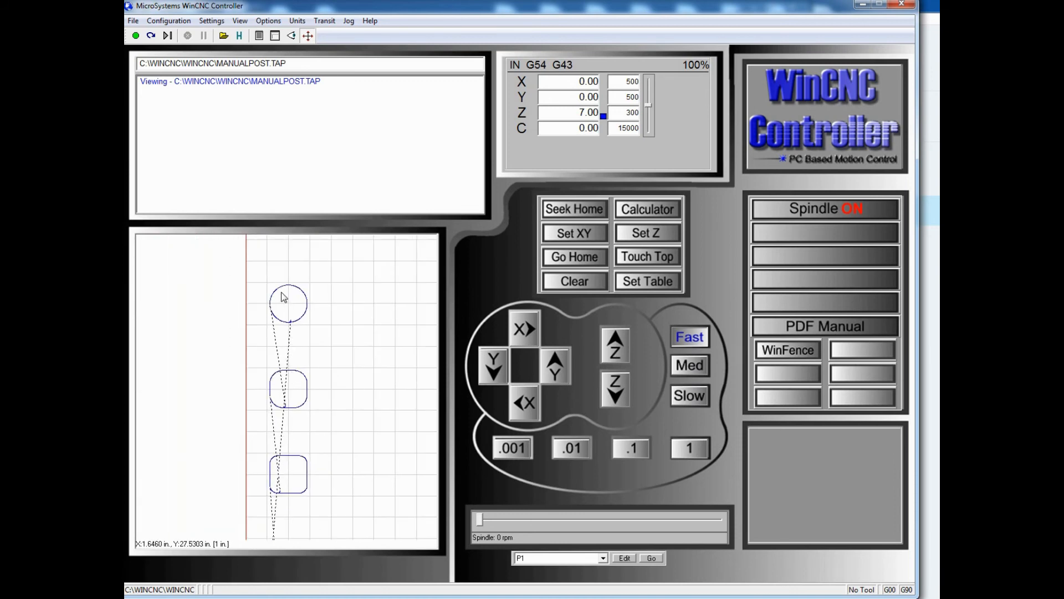
pyautogui.moveTo(253, 269); pyautogui.dragTo(324, 348)
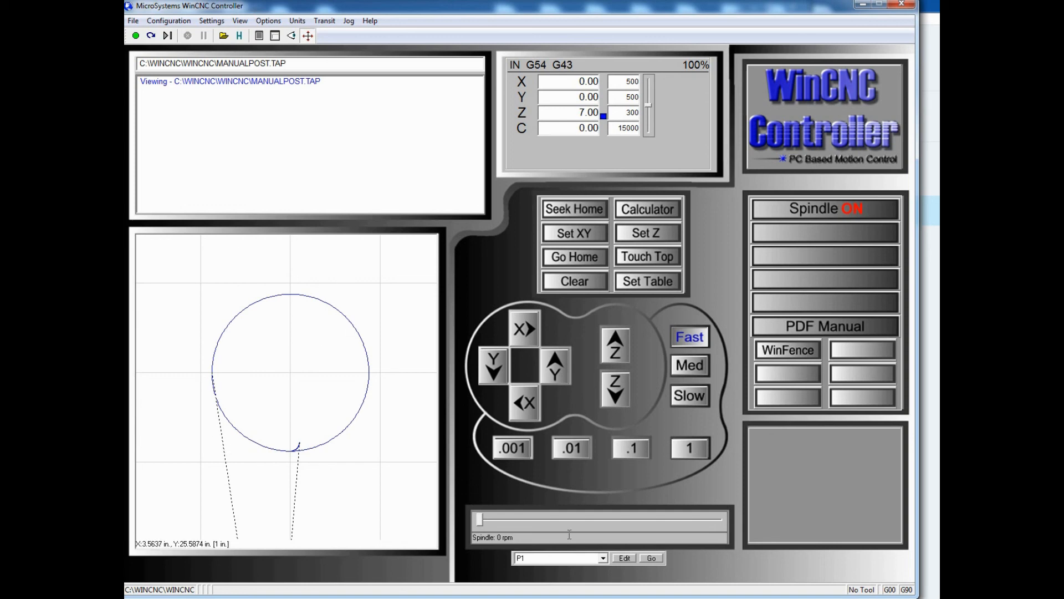
# Switch to WinFence and review the list of saved hole configurations
pyautogui.hotkey('alt', 'Tab')
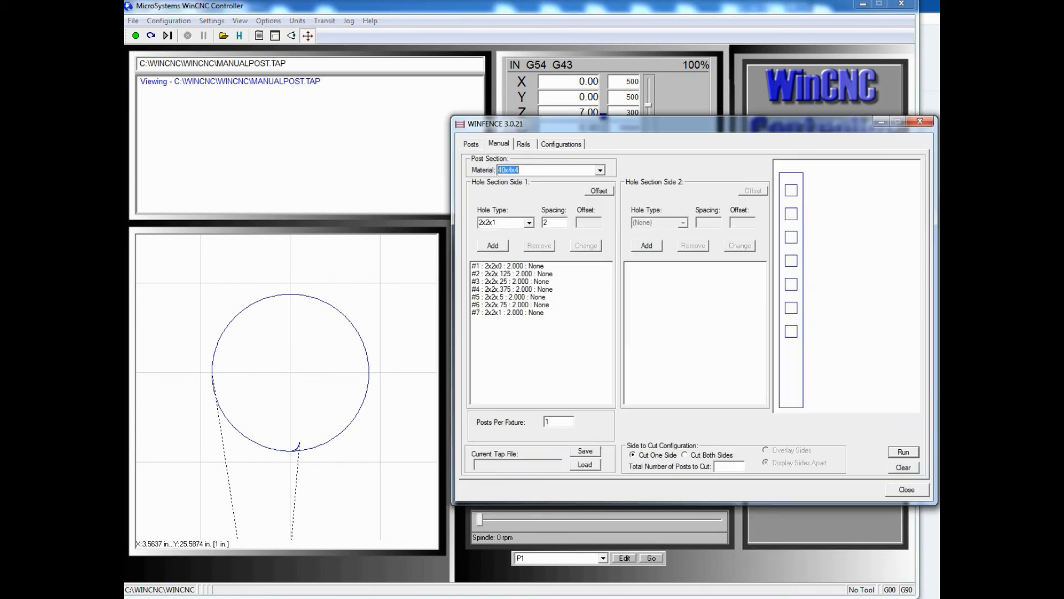
pyautogui.click(561, 144)
pyautogui.click(672, 230)
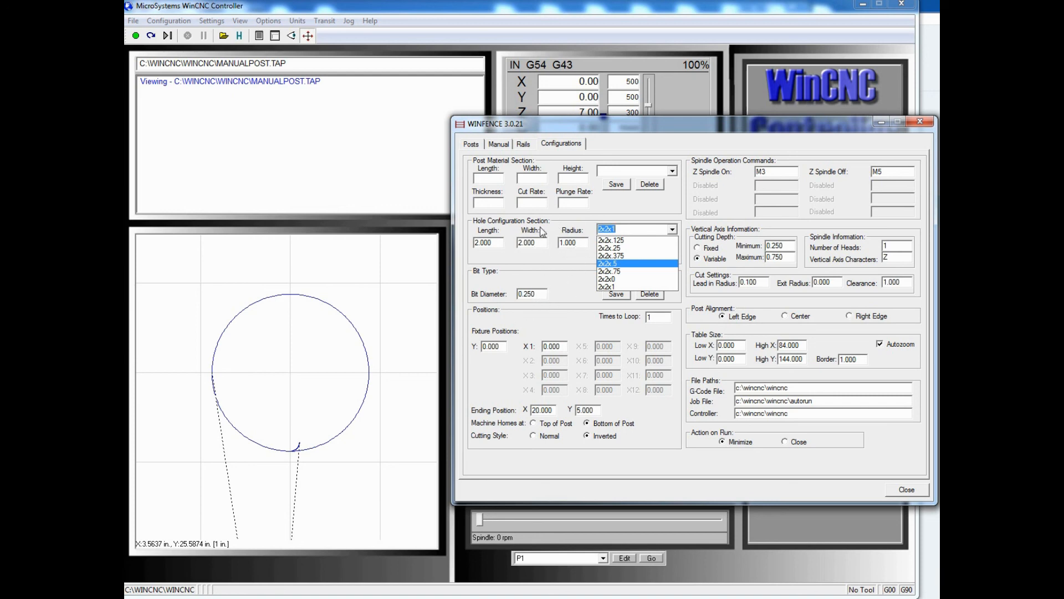
pyautogui.click(570, 257)
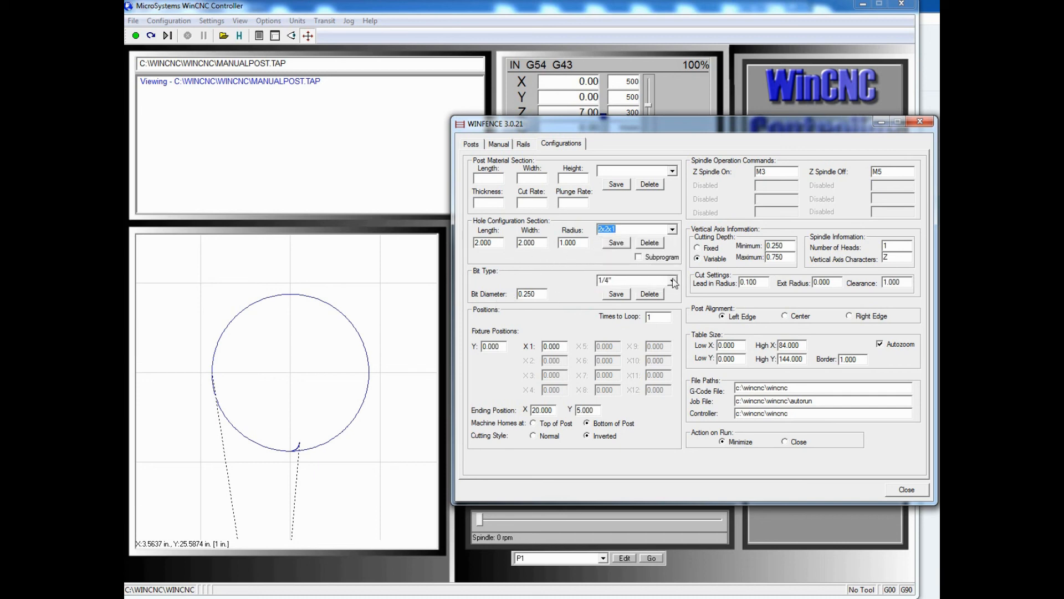